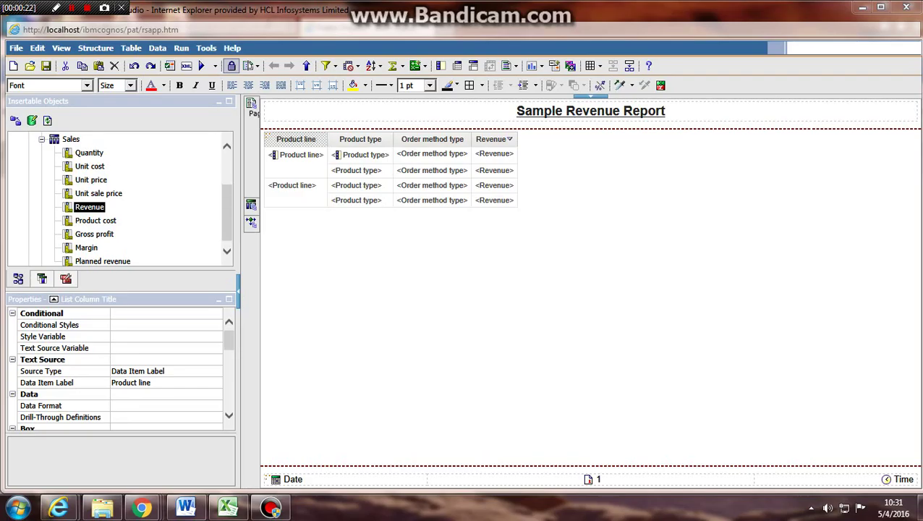
Run the report, inspect the Revenue column in the output, and close the viewer
left_click(201, 66)
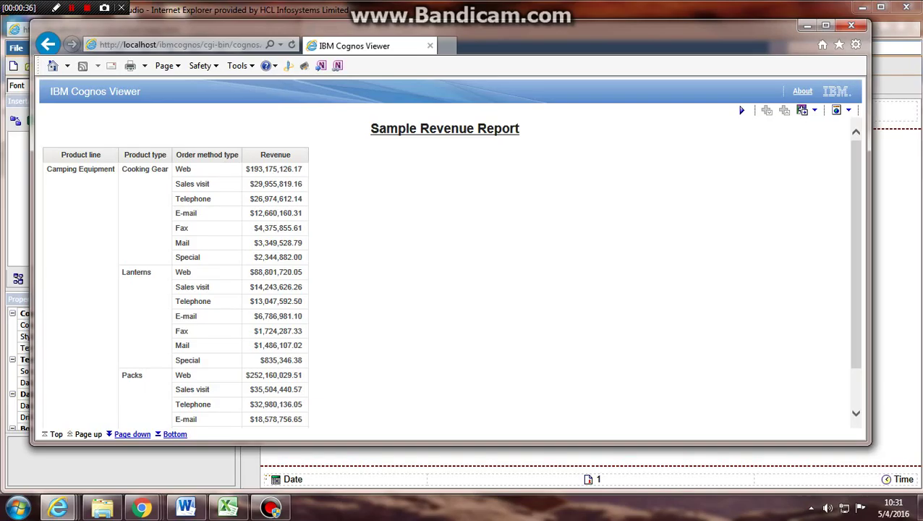
left_click_drag(245, 169, 303, 169)
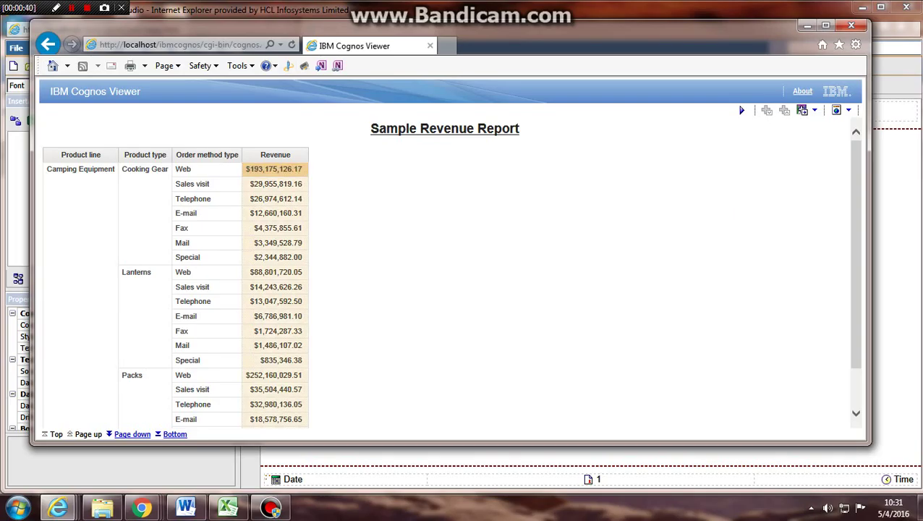
left_click(448, 253)
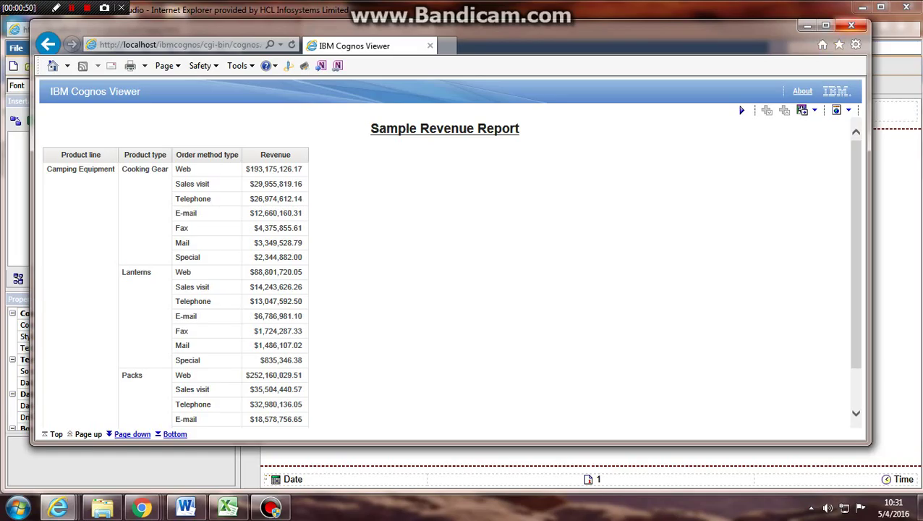
left_click(851, 25)
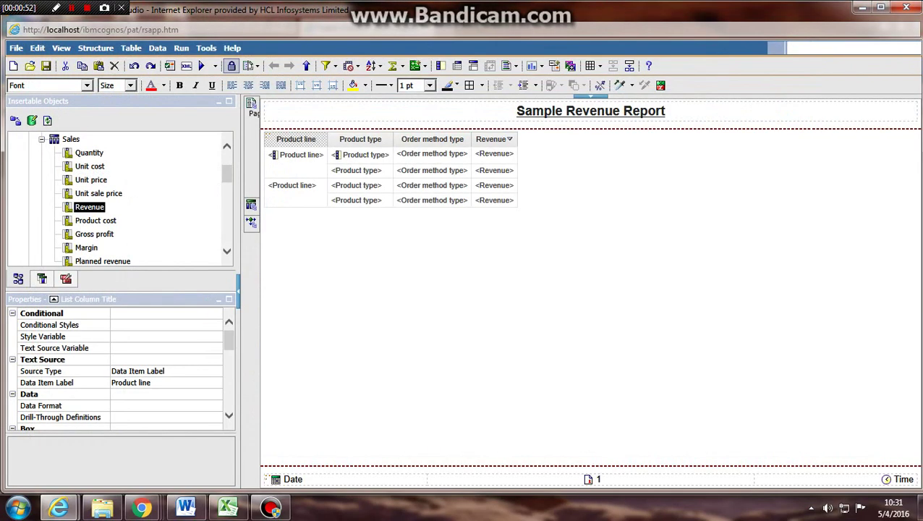
Add an automatic summary to the Product line column
left_click(360, 139)
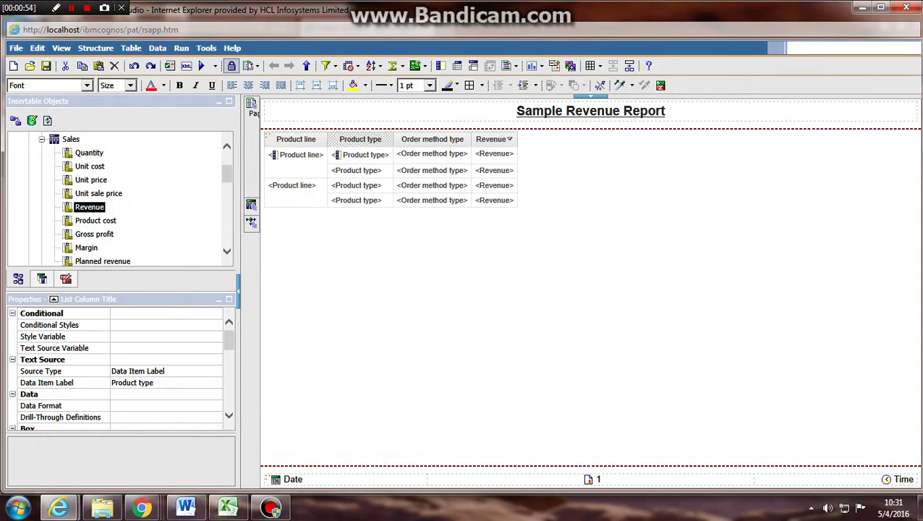
left_click(296, 139)
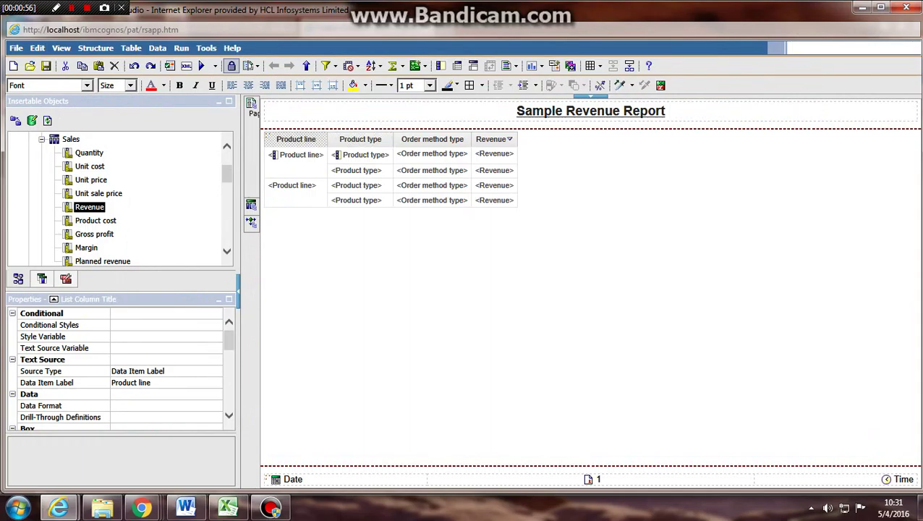
left_click(402, 66)
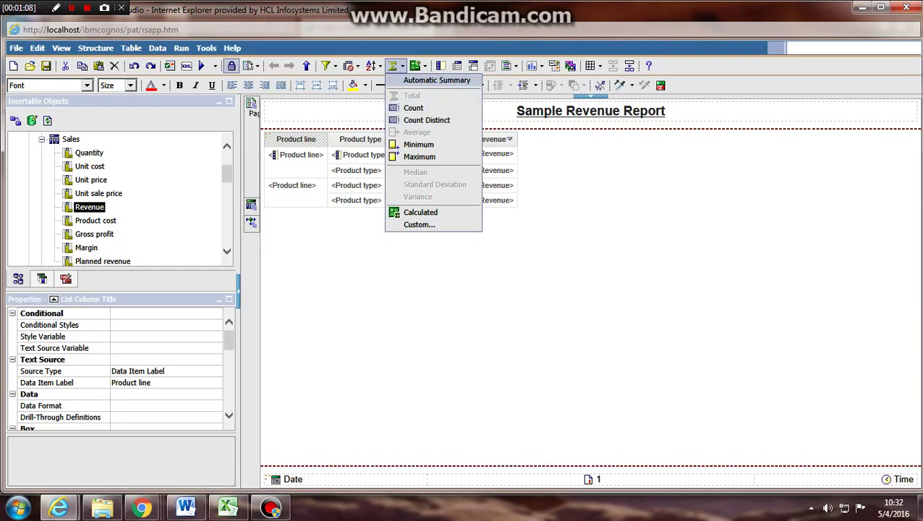
left_click(436, 80)
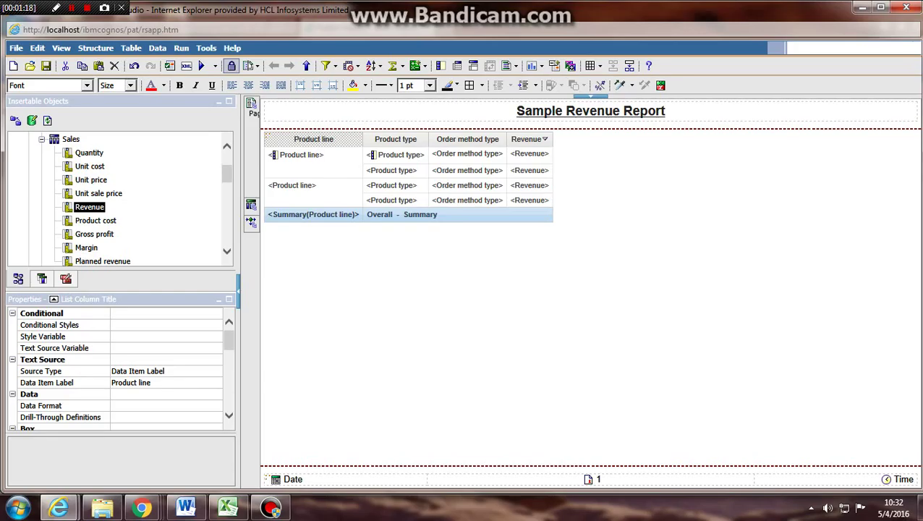
Run the report to check the summary row on its last page, and undo the Product line summary
key("ctrl+r")
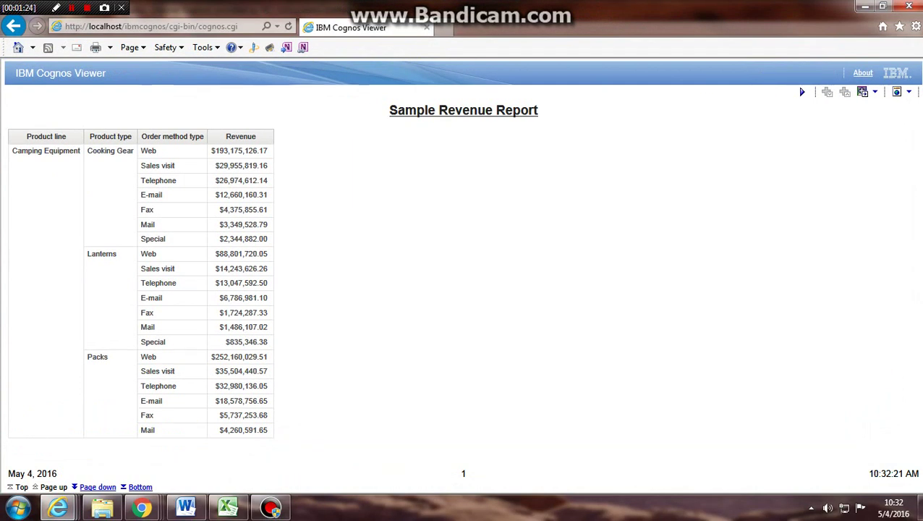
key("Page_Down")
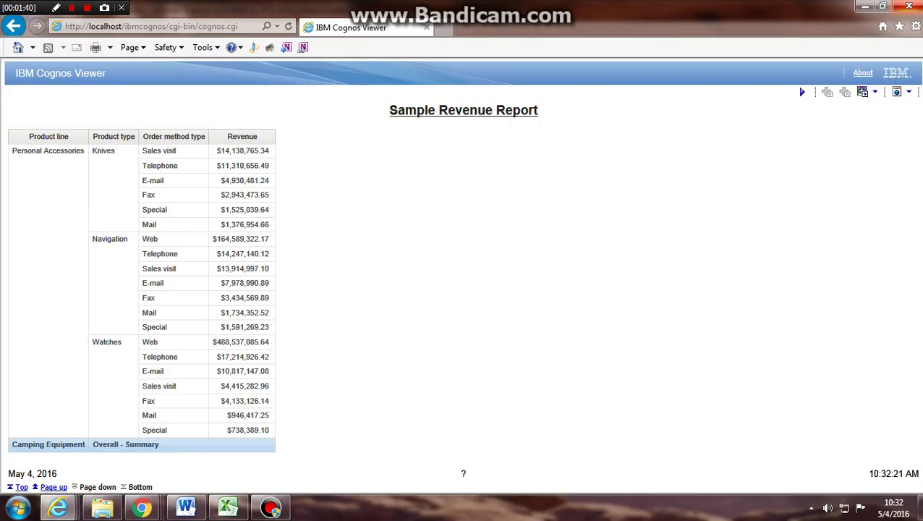
key("alt+F4")
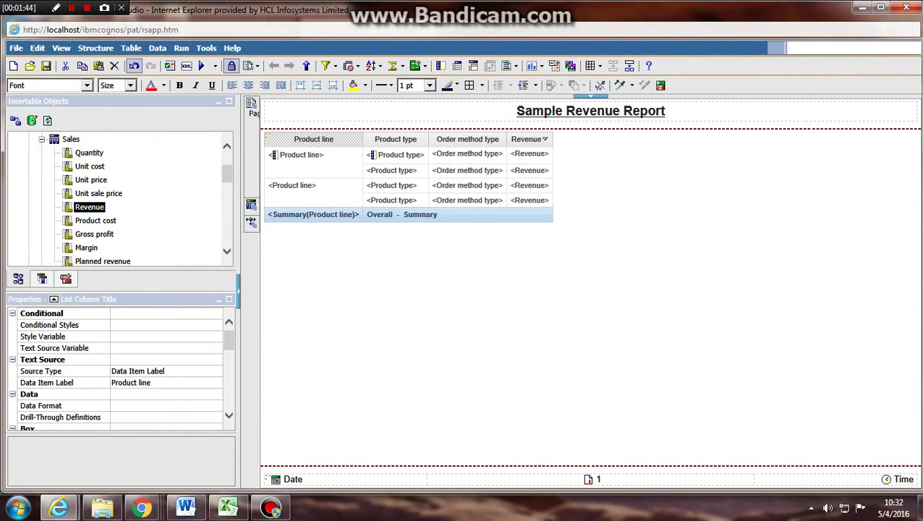
key("ctrl+z")
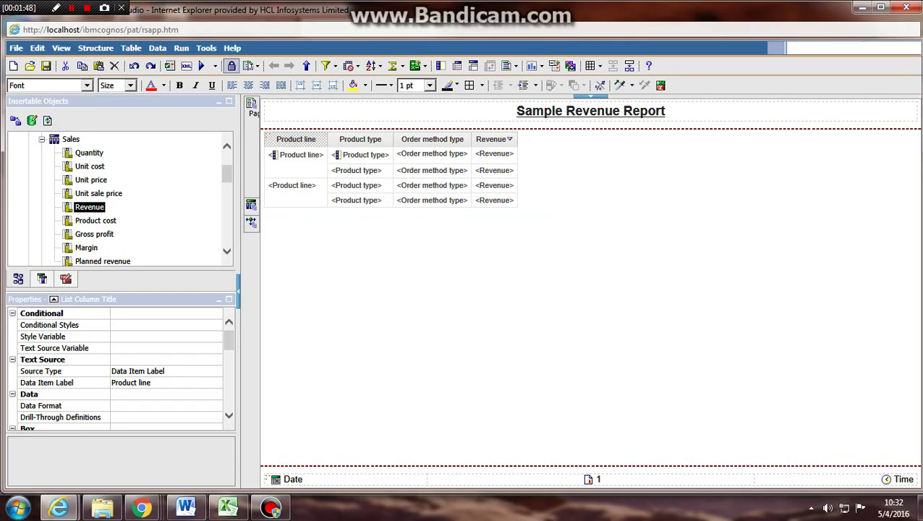
left_click(506, 289)
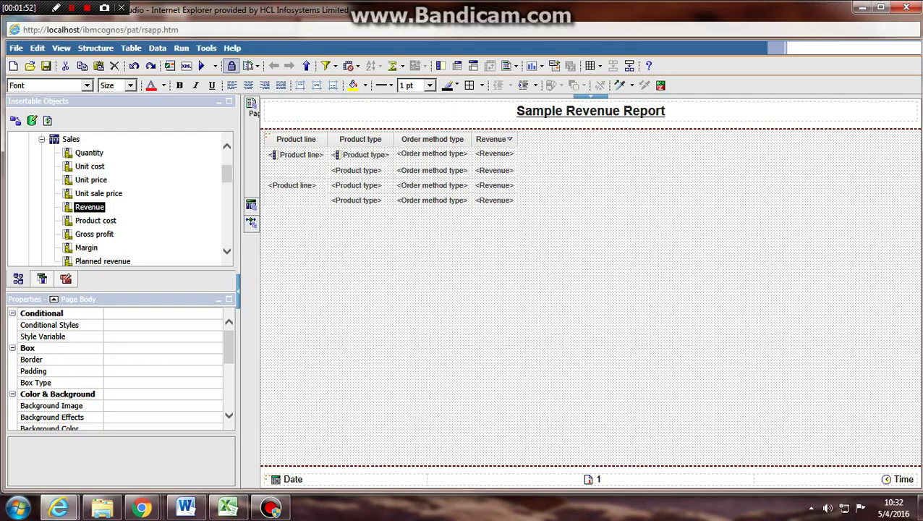
left_click(268, 135)
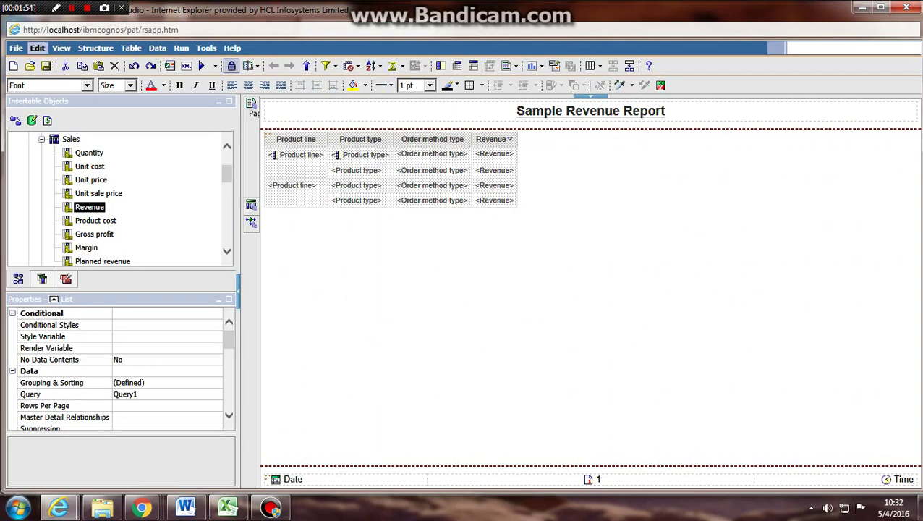
left_click(492, 139)
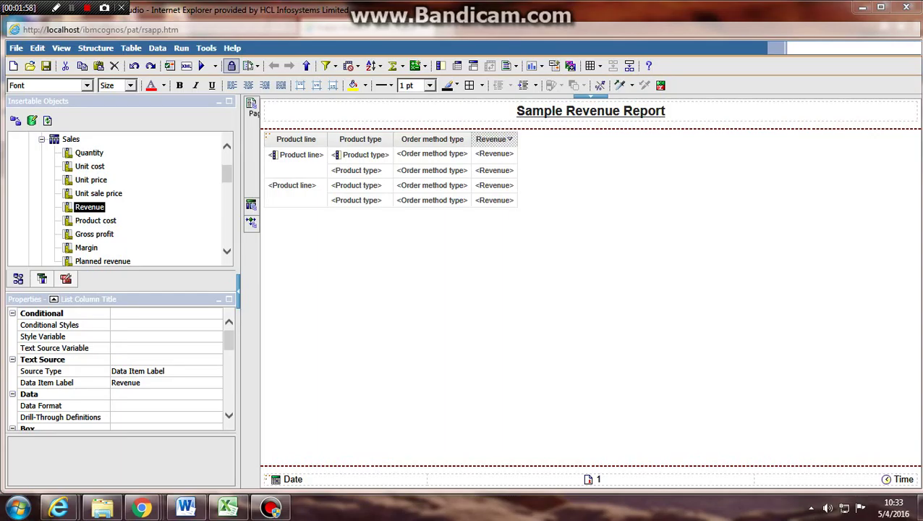
left_click(268, 135)
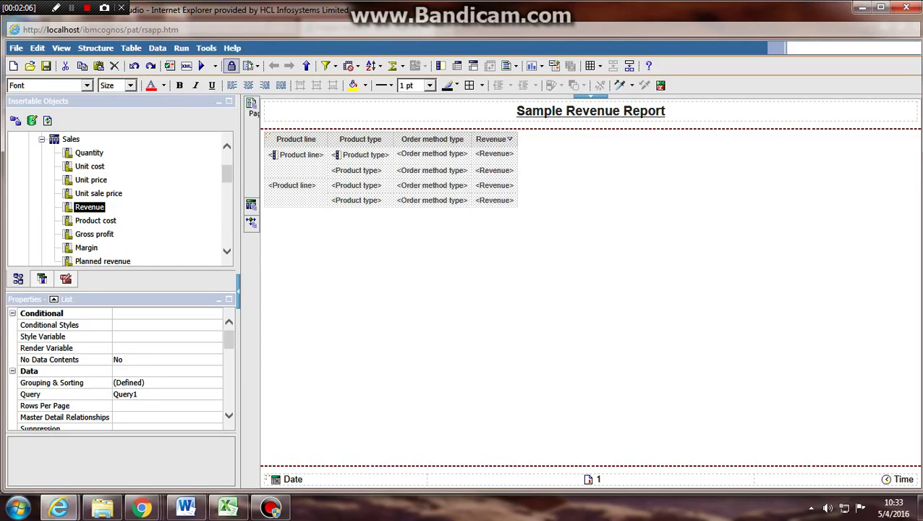
left_click(360, 139)
left_click(296, 139)
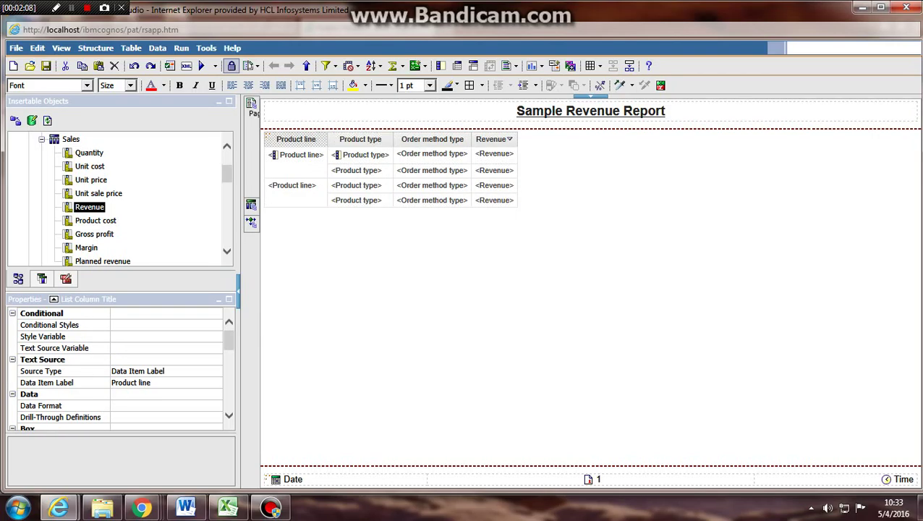
left_click(433, 139)
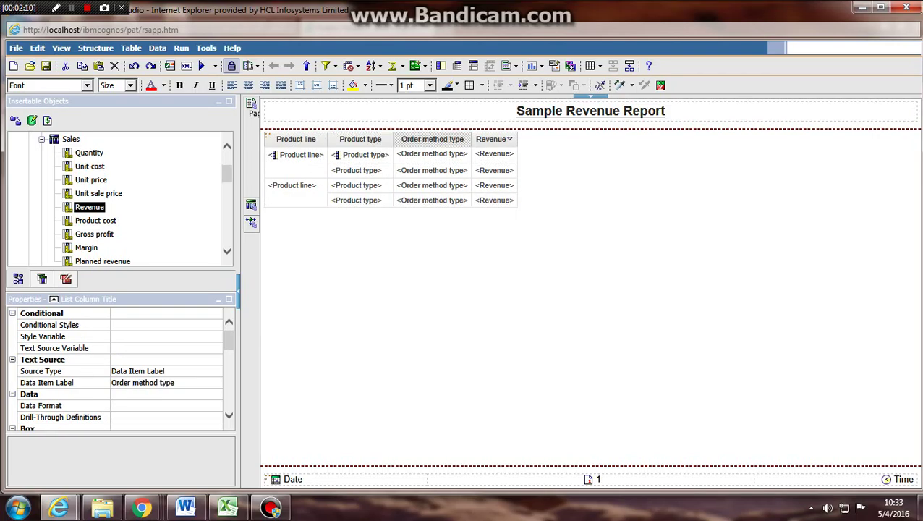
Add an automatic summary to the Revenue column
left_click(491, 138)
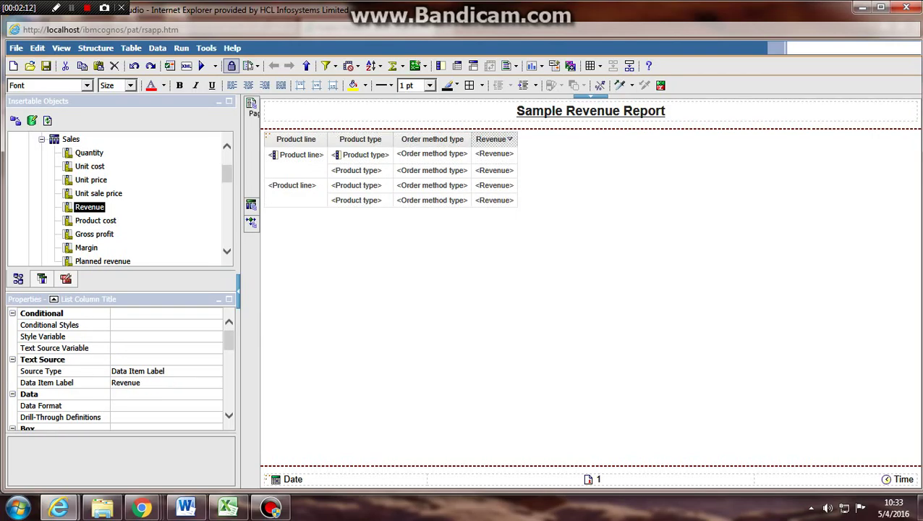
left_click(402, 66)
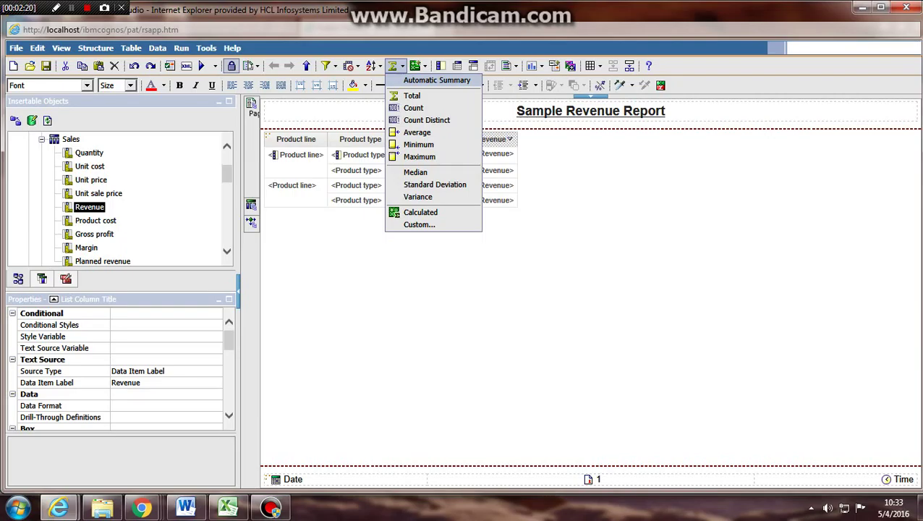
key("Return")
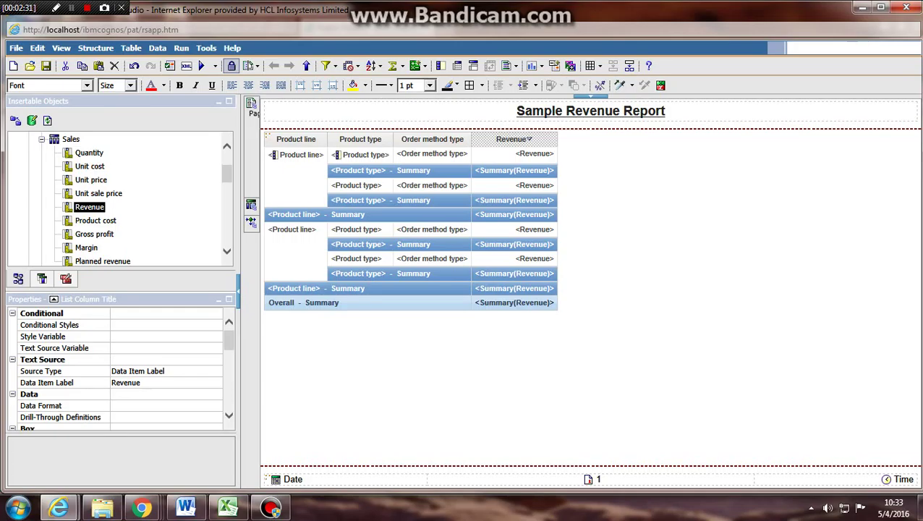
Review the available summary functions and undo the automatic summary on Revenue
left_click(393, 66)
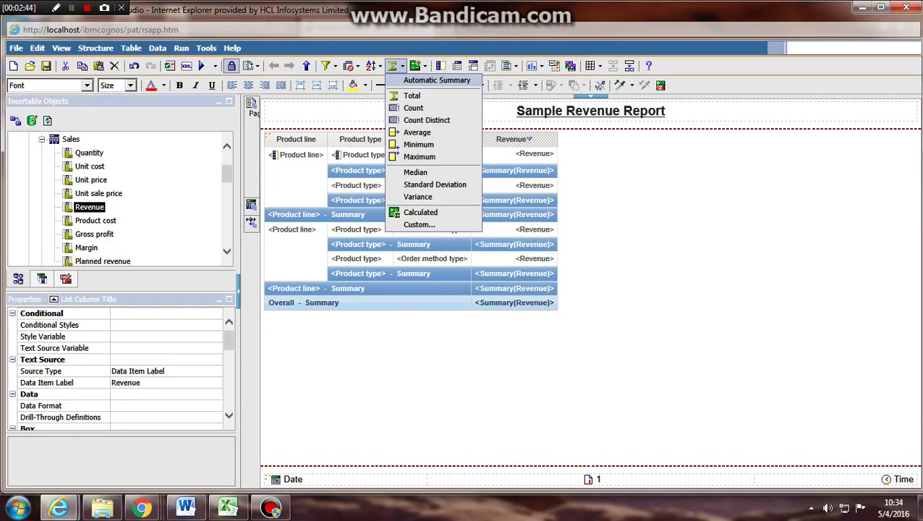
key("Escape")
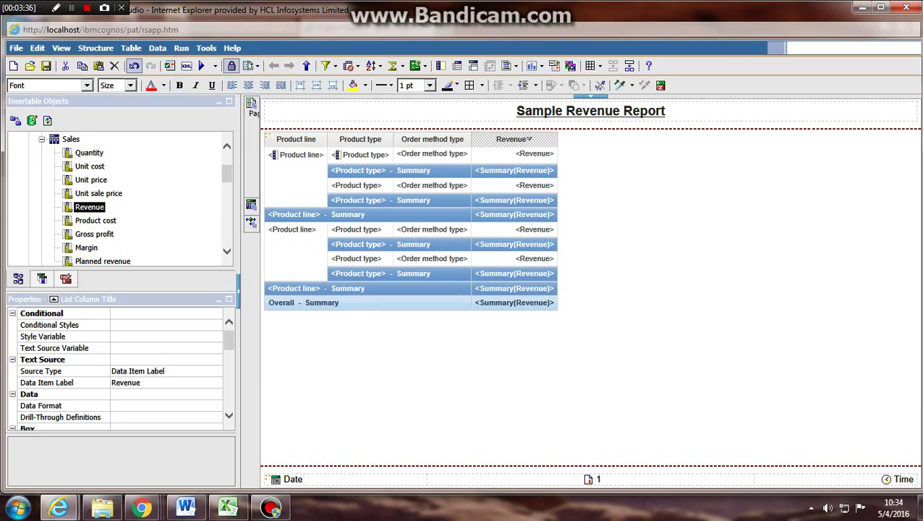
left_click(133, 65)
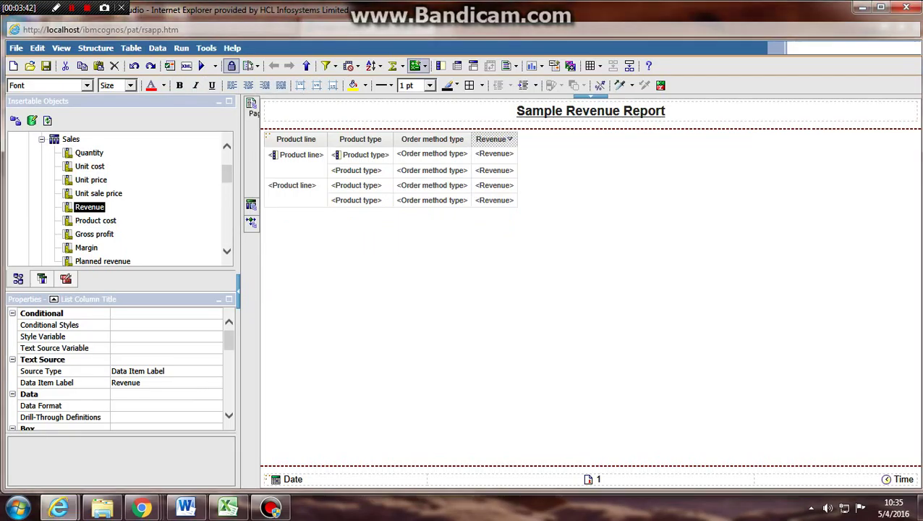
Add a Total summary to the Revenue column
left_click(402, 65)
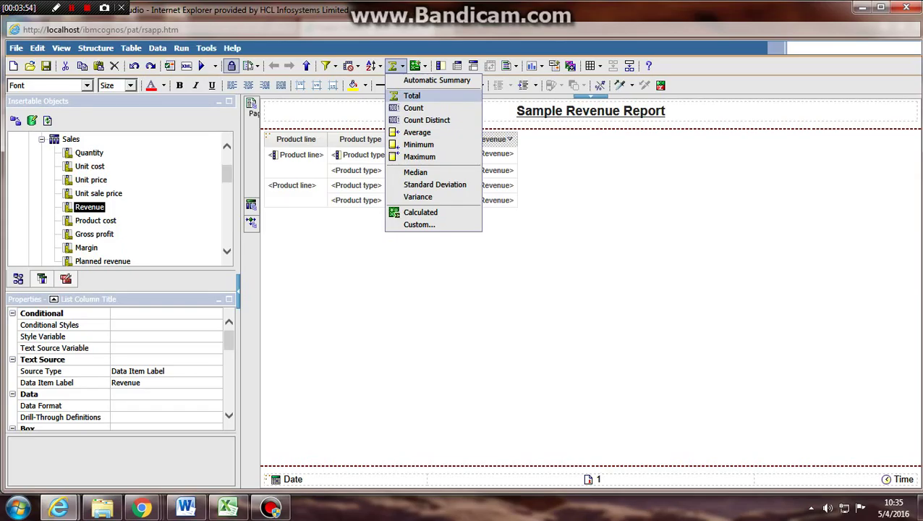
left_click(411, 96)
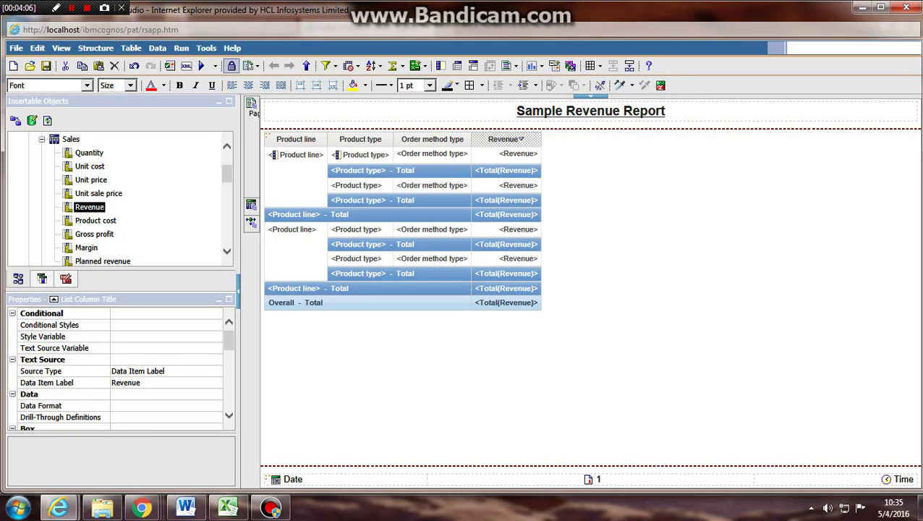
Run the report and examine the revenue totals by product type, by product line and overall, closing the viewer at the end
left_click(202, 66)
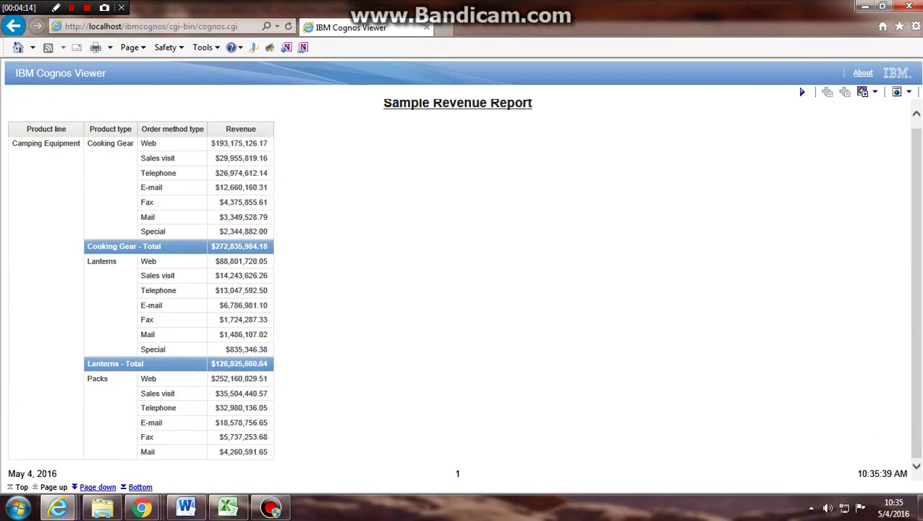
left_click(97, 487)
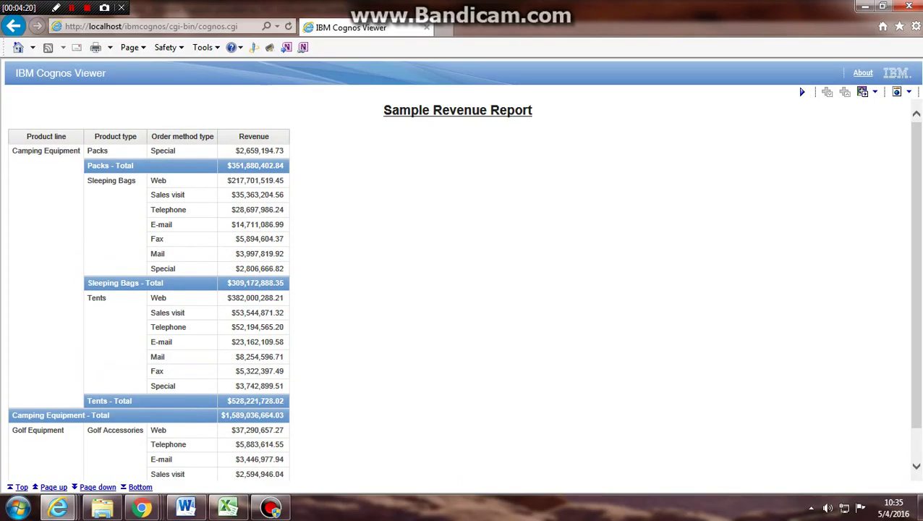
left_click_drag(12, 415, 284, 415)
scroll(284, 415, "down", 1)
left_click(140, 486)
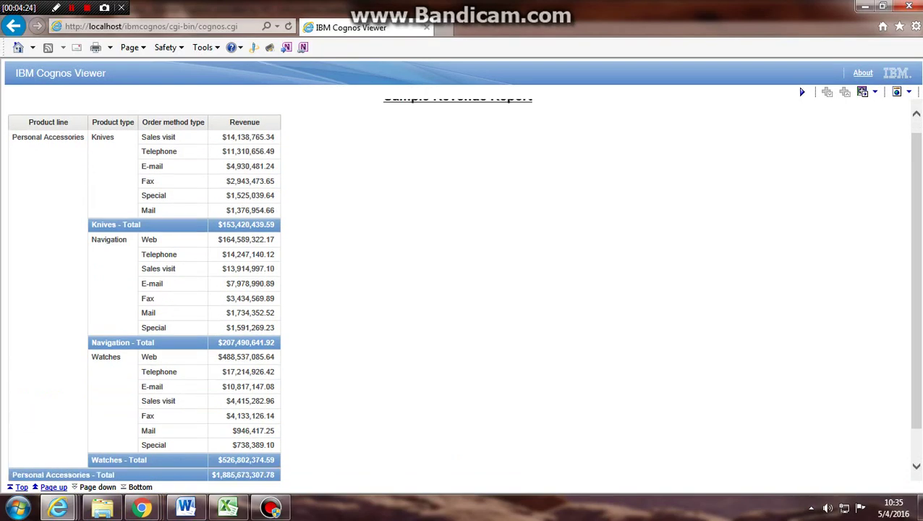
left_click_drag(278, 451, 12, 451)
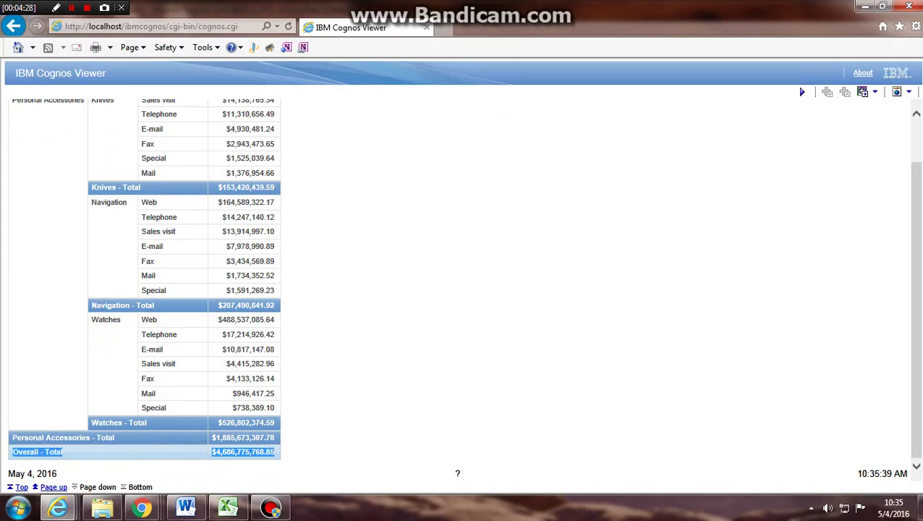
left_click_drag(11, 451, 28, 451)
left_click(244, 452)
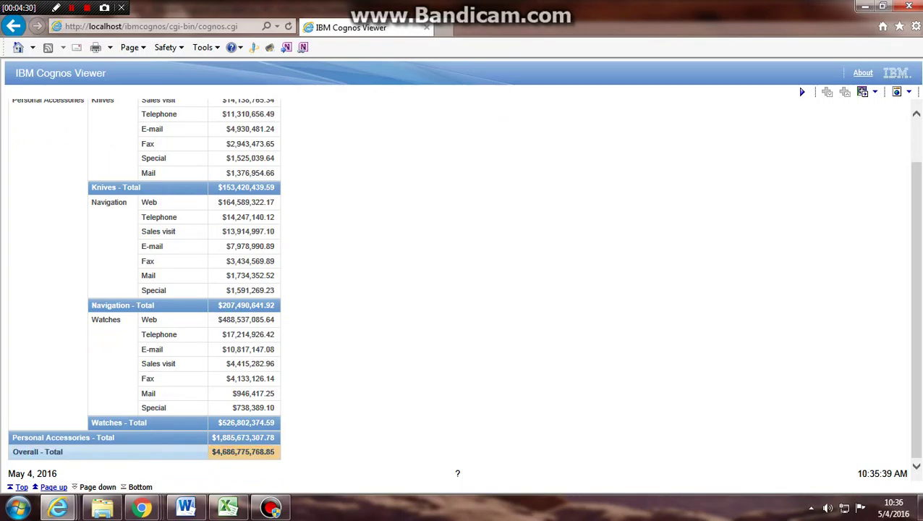
left_click(908, 6)
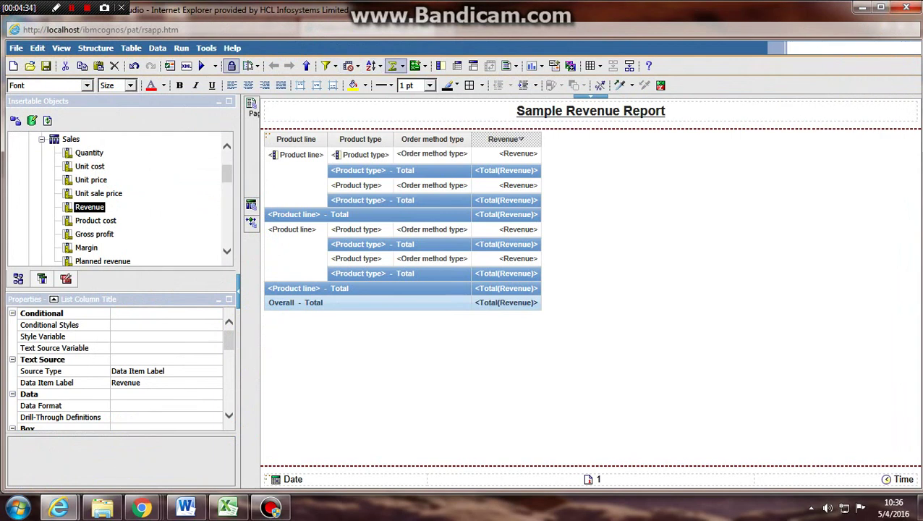
Apply the Total summary to the Revenue column again and select the Product type total cells
left_click(399, 66)
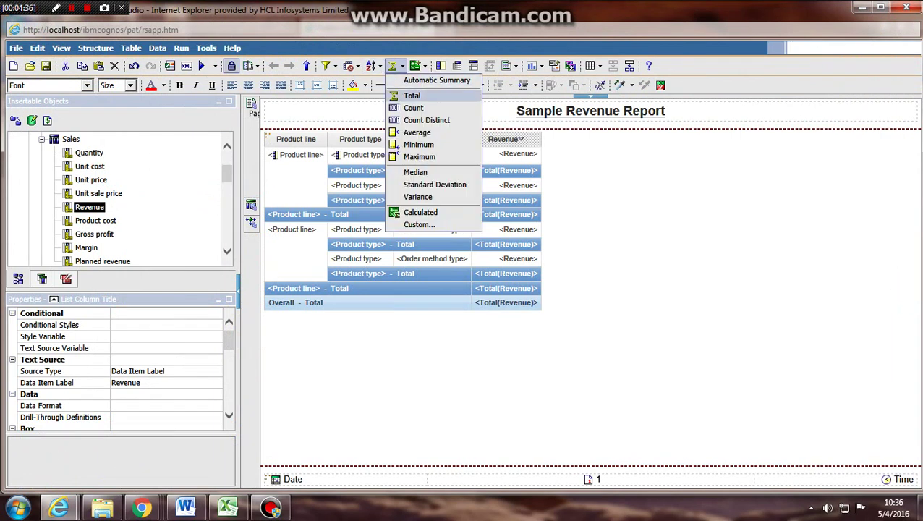
left_click(411, 95)
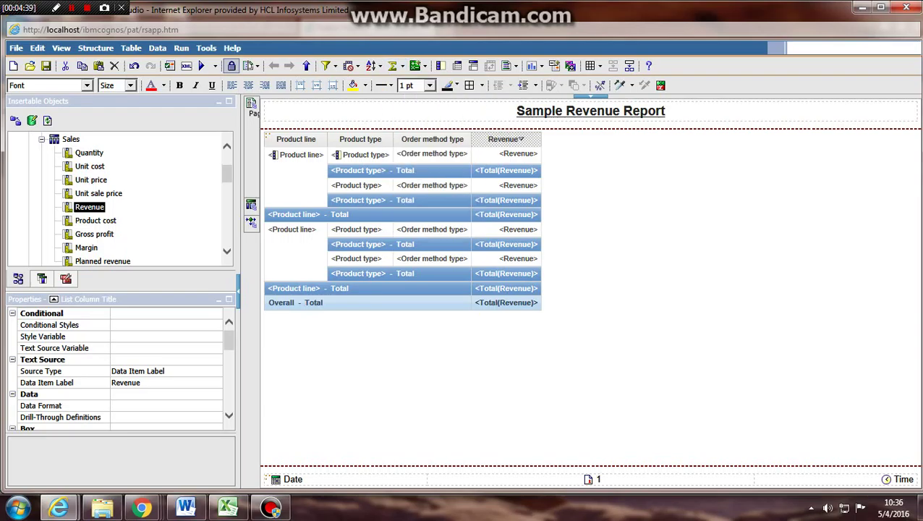
left_click(436, 170)
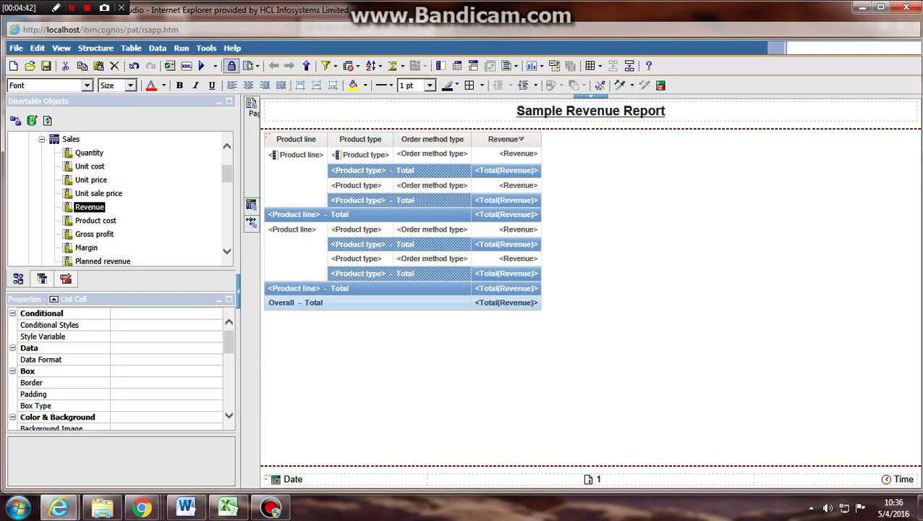
Try the report output without the Product type totals, viewing its second page, and undo their deletion
key("Delete")
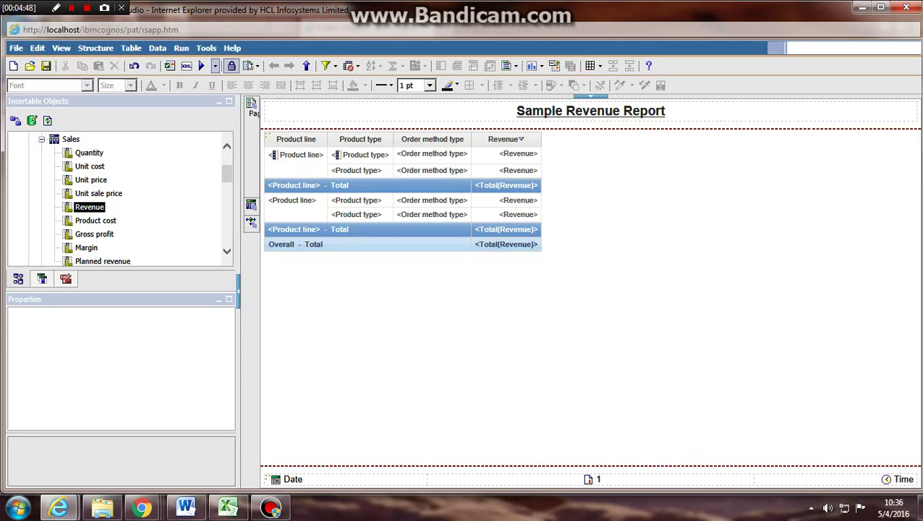
left_click(201, 65)
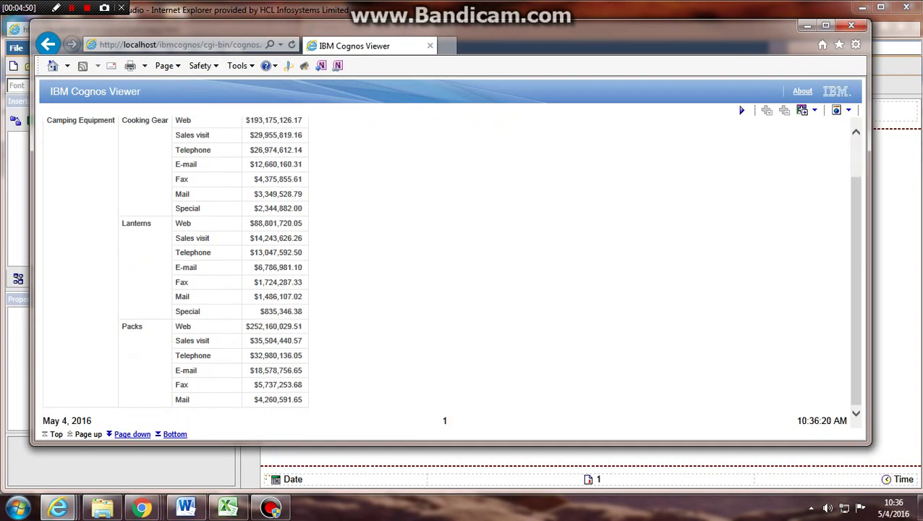
left_click(133, 434)
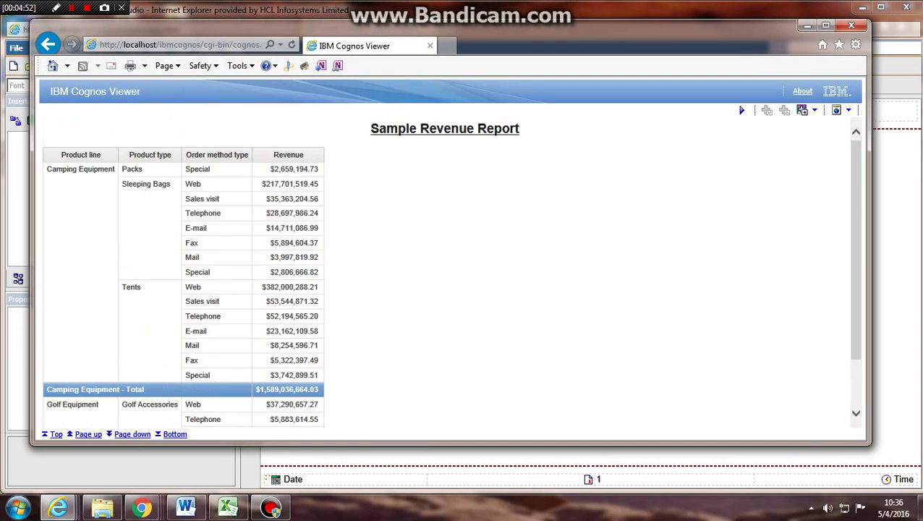
left_click(850, 26)
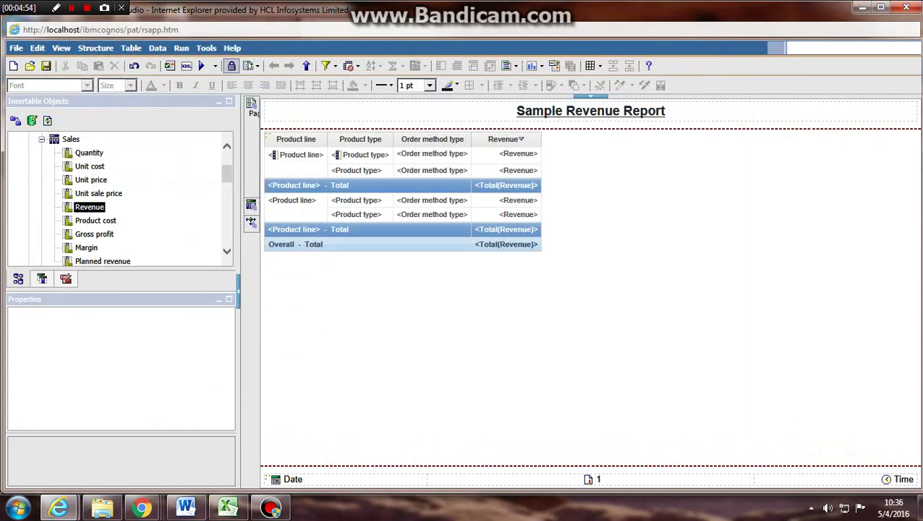
left_click(134, 66)
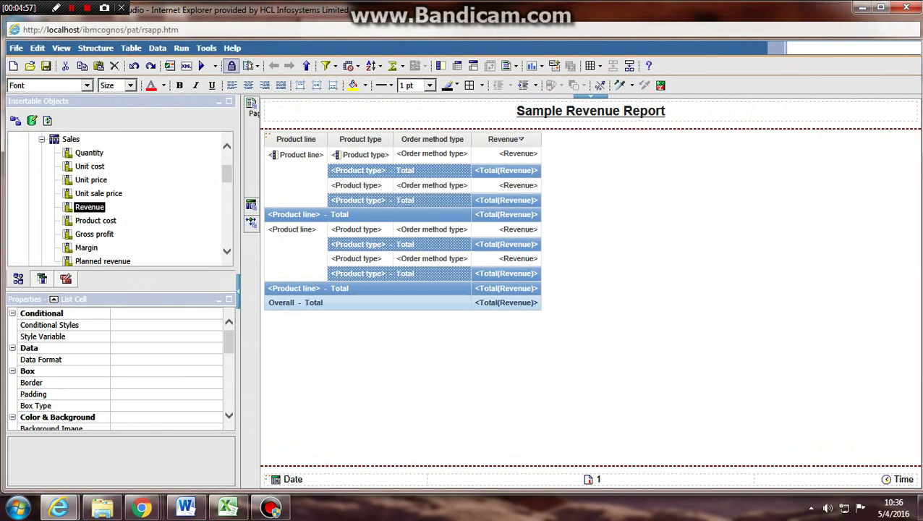
Select the whole list and check which query it references in its Query property
left_click(268, 135)
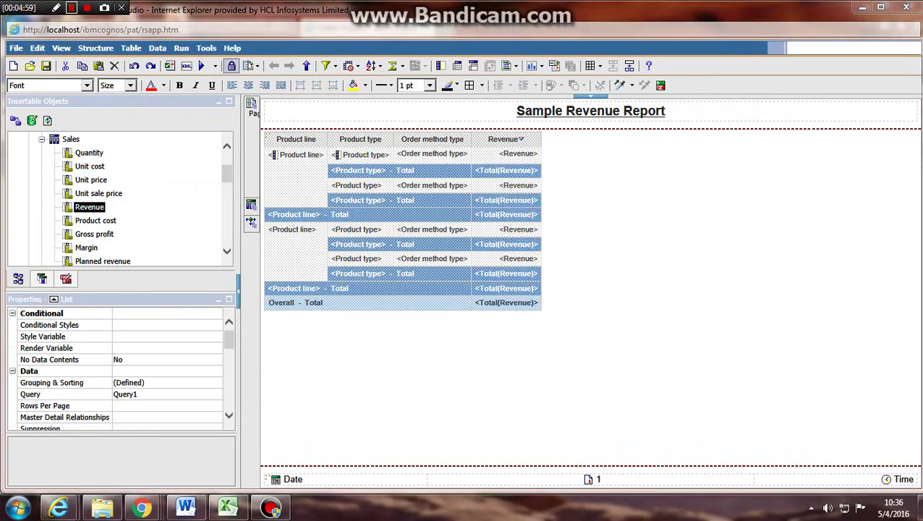
left_click(615, 326)
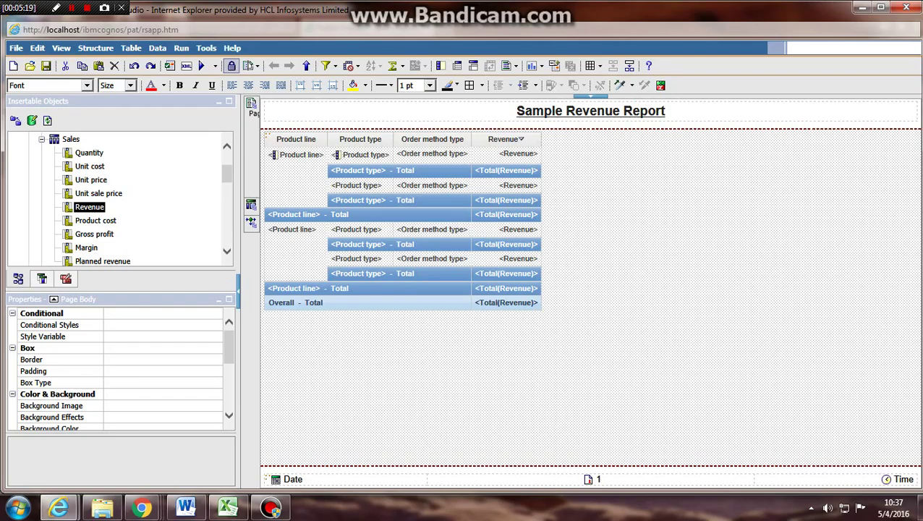
left_click(54, 299)
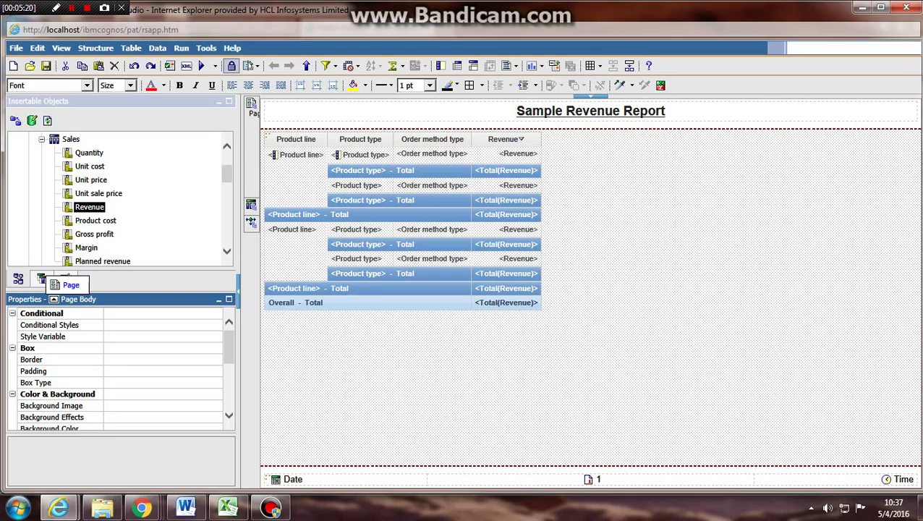
left_click(295, 180)
left_click(53, 299)
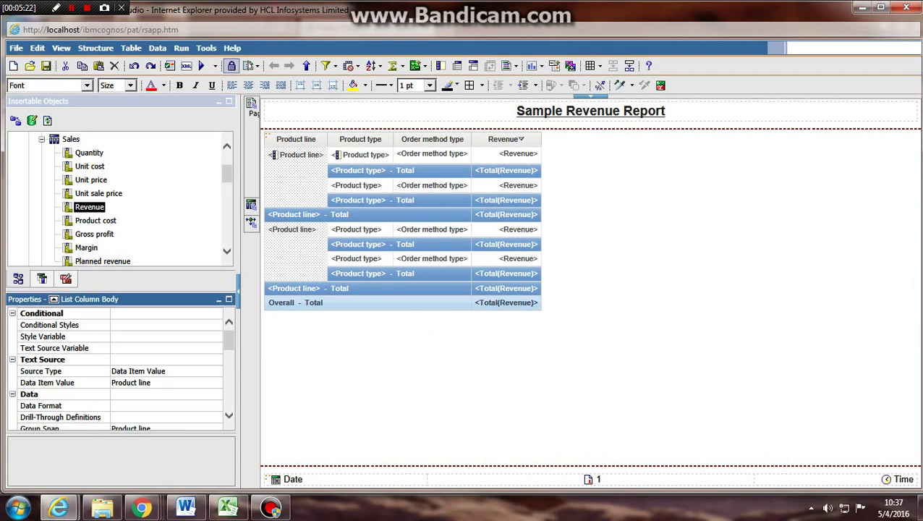
left_click(68, 236)
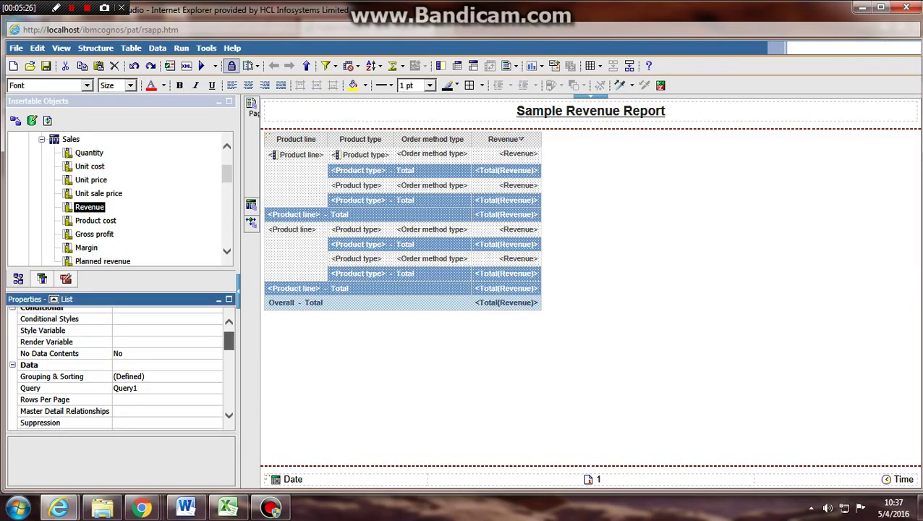
scroll(121, 368, "down", 1)
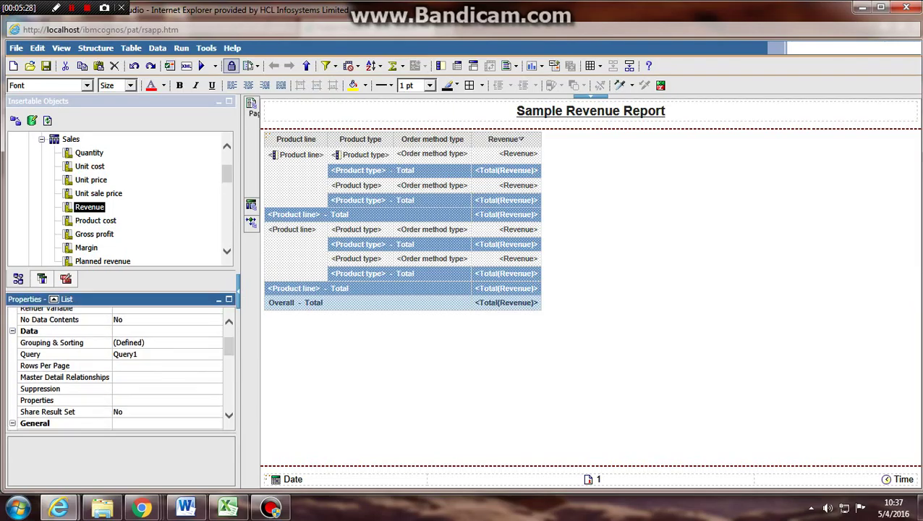
left_click(64, 355)
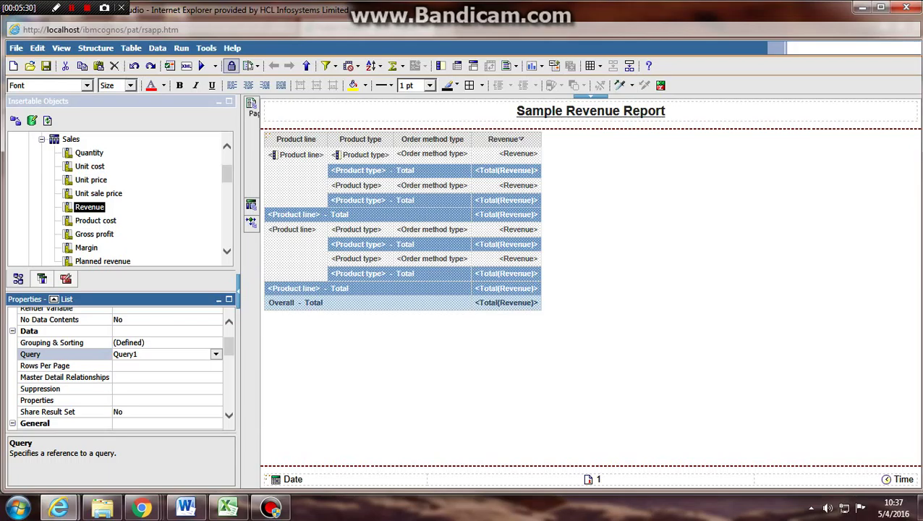
left_click(216, 354)
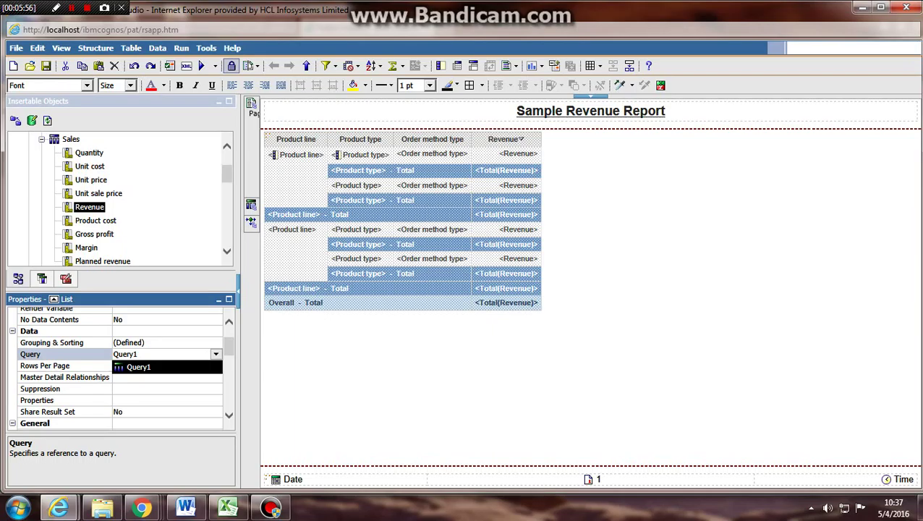
key("Return")
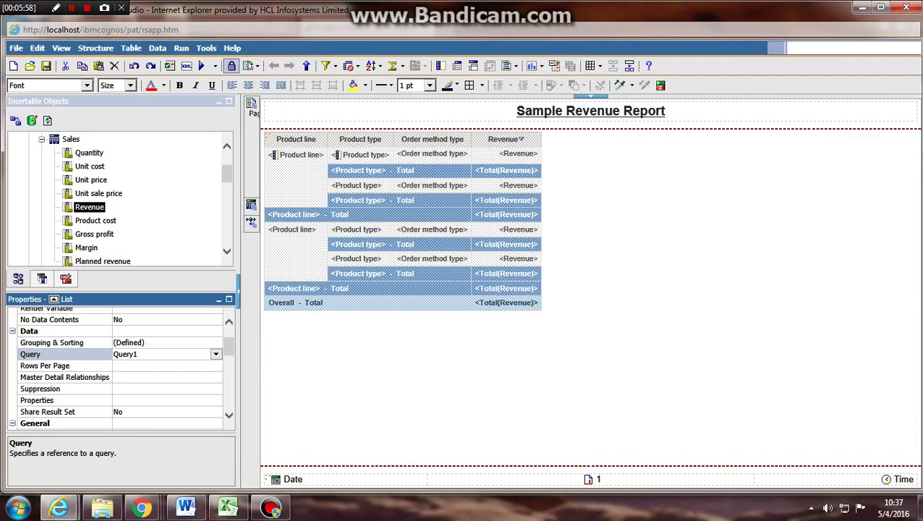
Review the data items of Query1, from Product line and Product type through Revenue and Total(Revenue)
left_click(42, 279)
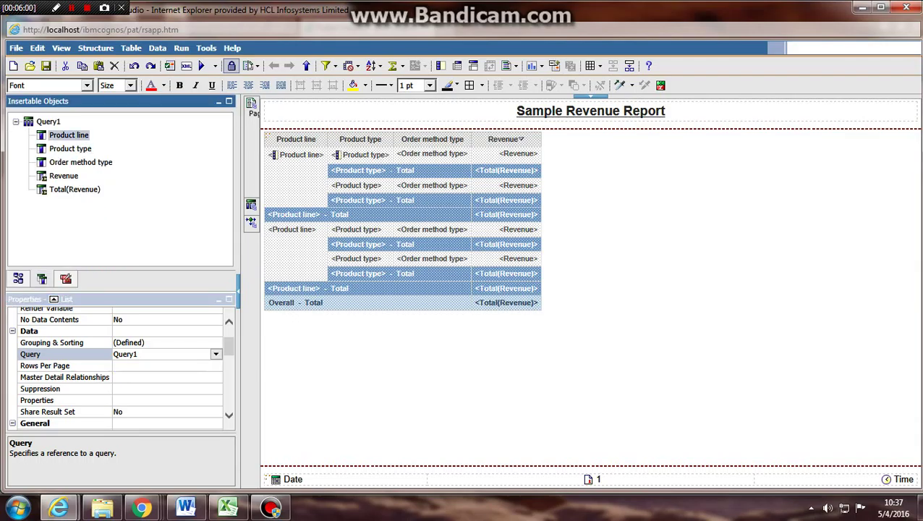
key("Down")
key("Down")
key("Down")
key("Down")
key("Down")
key("Down")
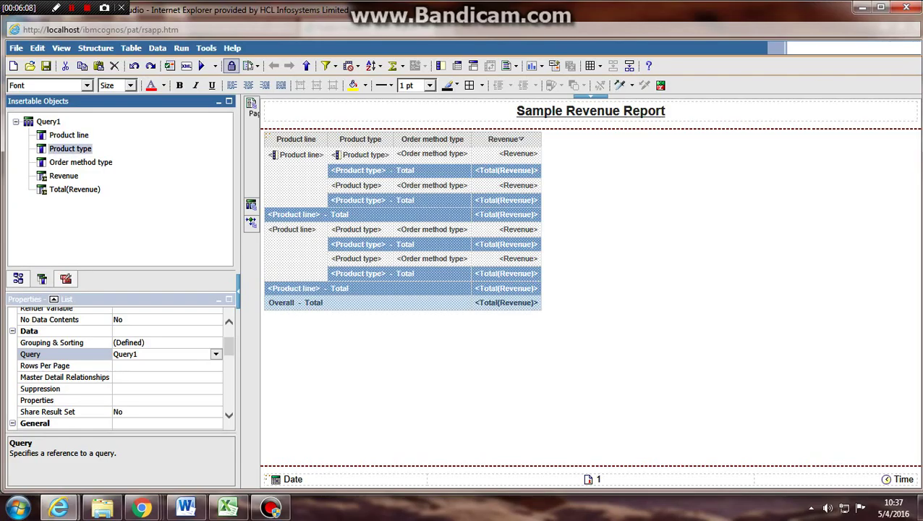
left_click(64, 176)
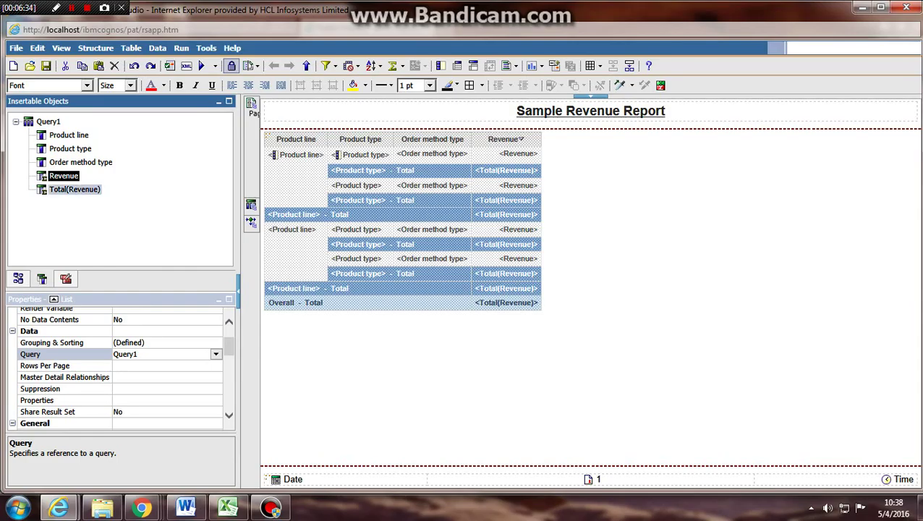
left_click(74, 189)
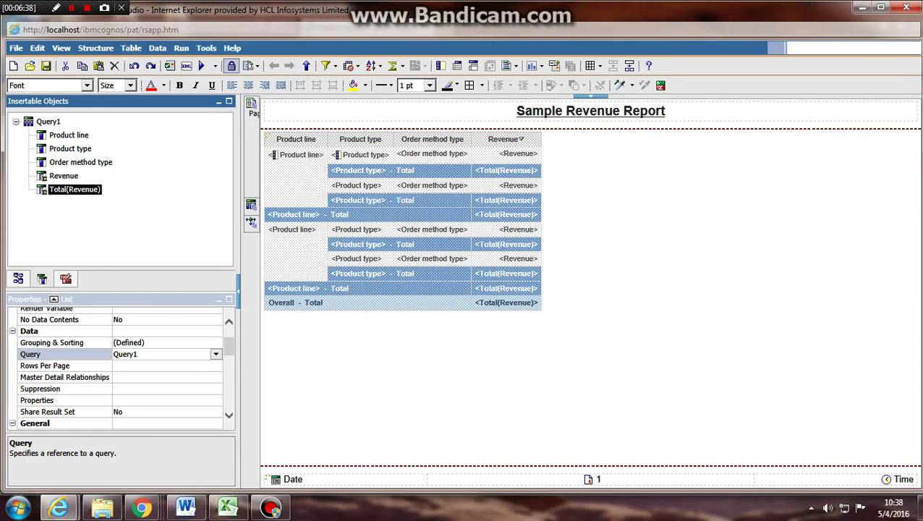
Open Query1 in the Query Explorer to view its data items and filter areas, and return to Page1
left_click(251, 205)
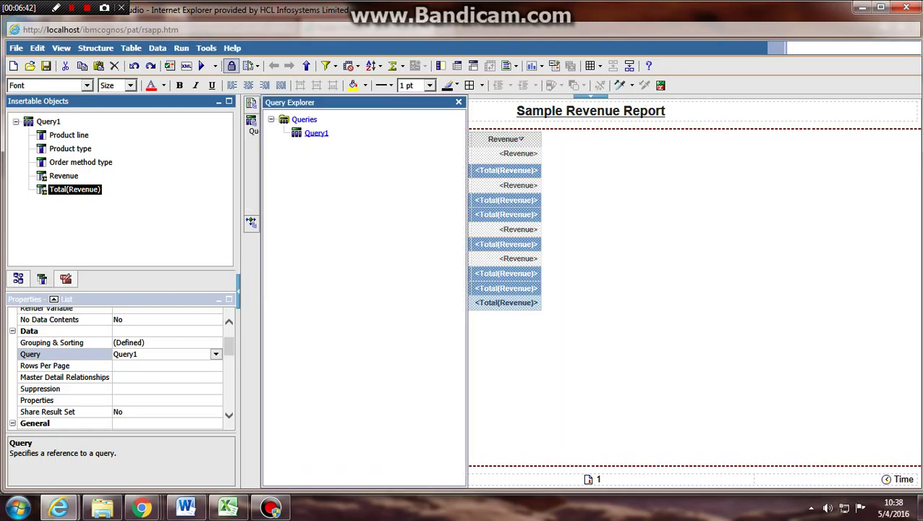
left_click(316, 133)
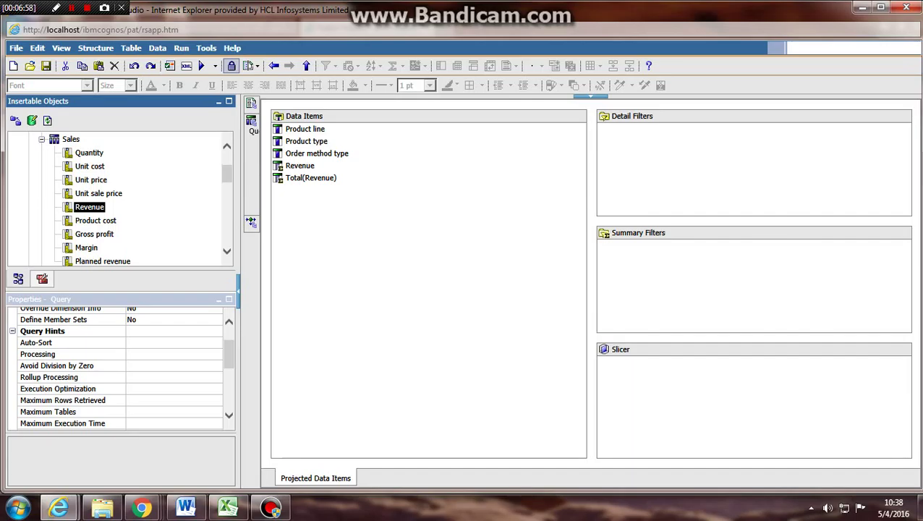
mouse_move(251, 103)
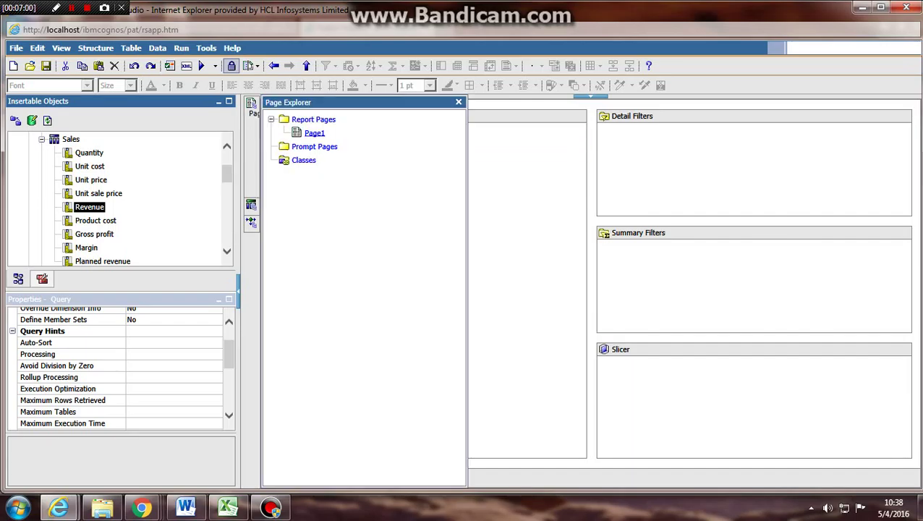
left_click(314, 133)
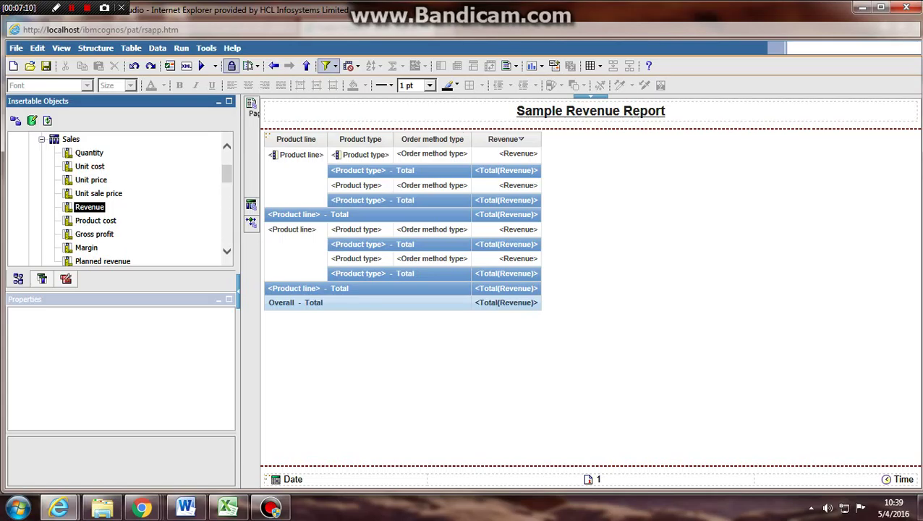
Examine the Detail Filters and Summary Filters of Query1 without adding a filter, and cancel the dialog
left_click(334, 66)
left_click(362, 92)
left_click(334, 66)
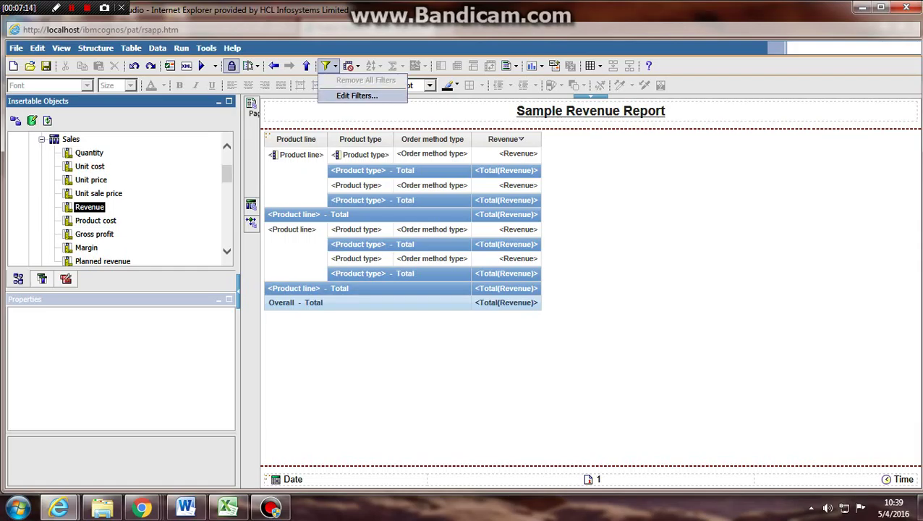
left_click(356, 95)
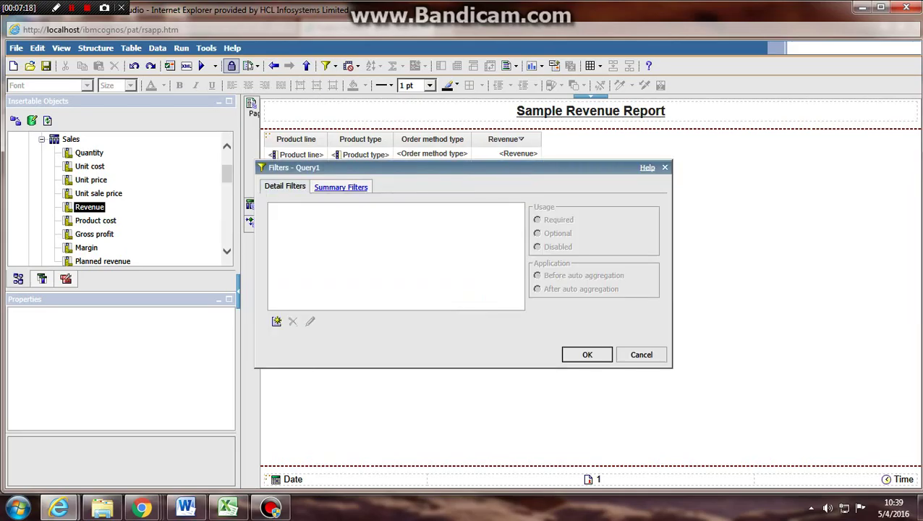
left_click(341, 188)
left_click(285, 187)
left_click(340, 188)
left_click(285, 187)
left_click_drag(347, 167, 595, 184)
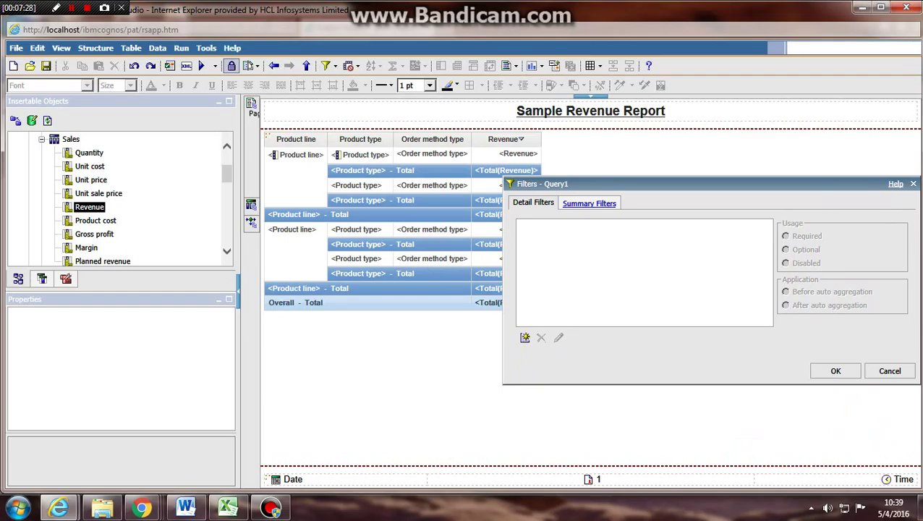
left_click_drag(595, 184, 551, 286)
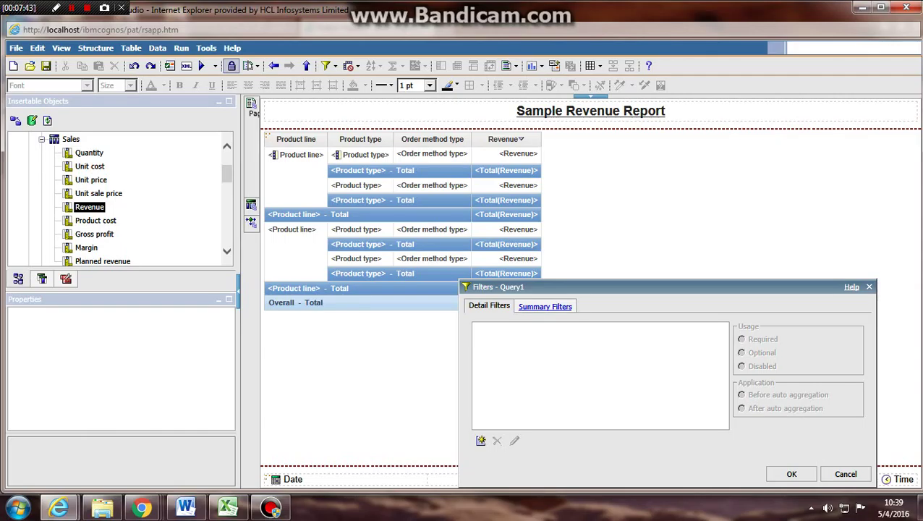
left_click(846, 474)
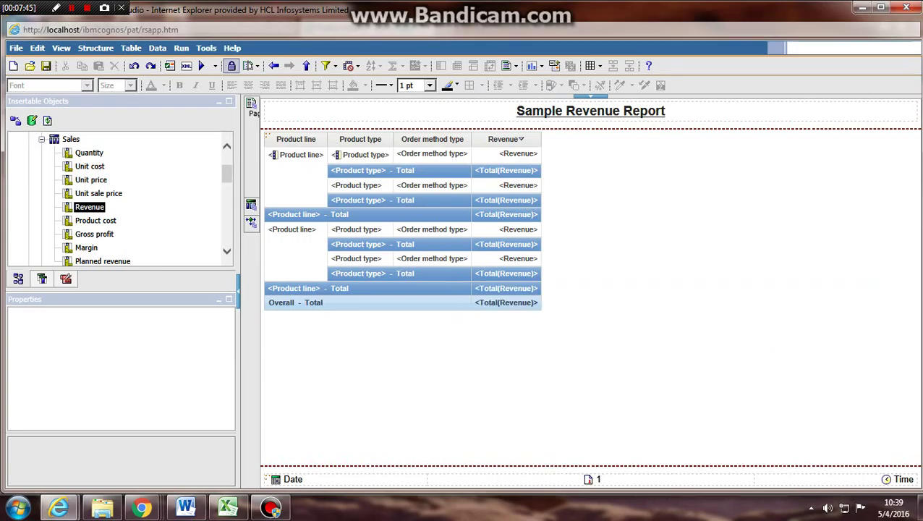
Run the report and examine its grouping columns, Revenue values and Cooking Gear total, closing the viewer at the end
key("ctrl+r")
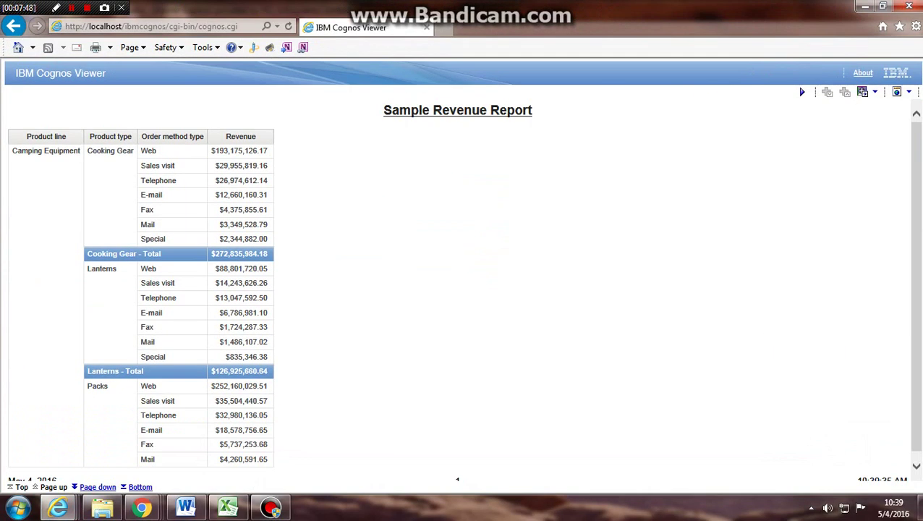
left_click_drag(45, 151, 13, 150)
left_click(239, 150)
left_click(109, 151)
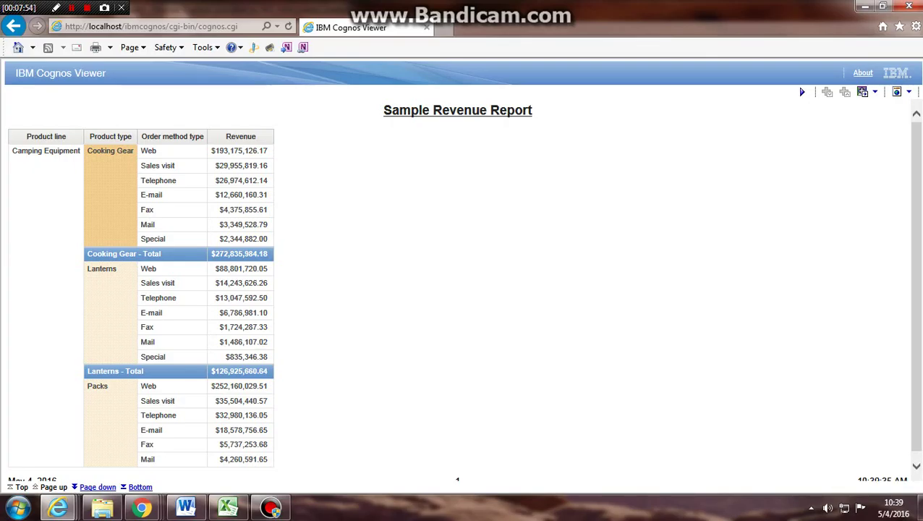
left_click(149, 150)
left_click(238, 150)
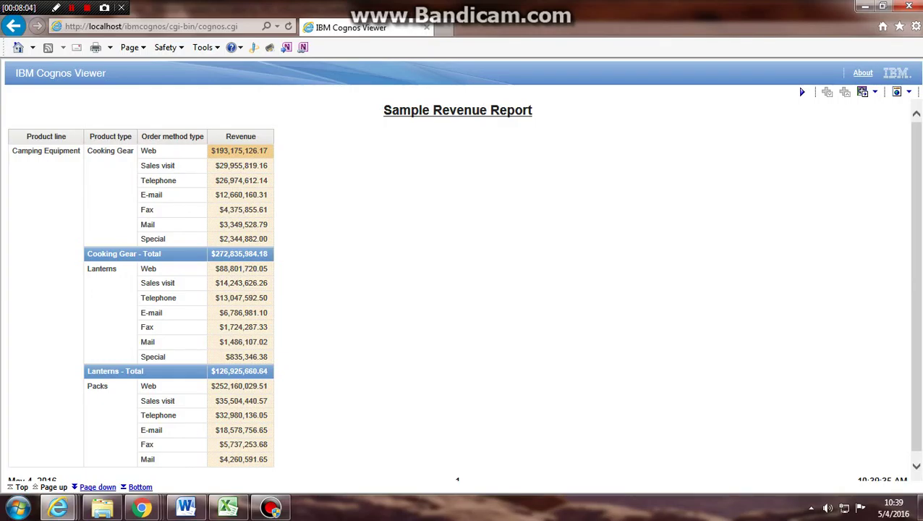
left_click(110, 151)
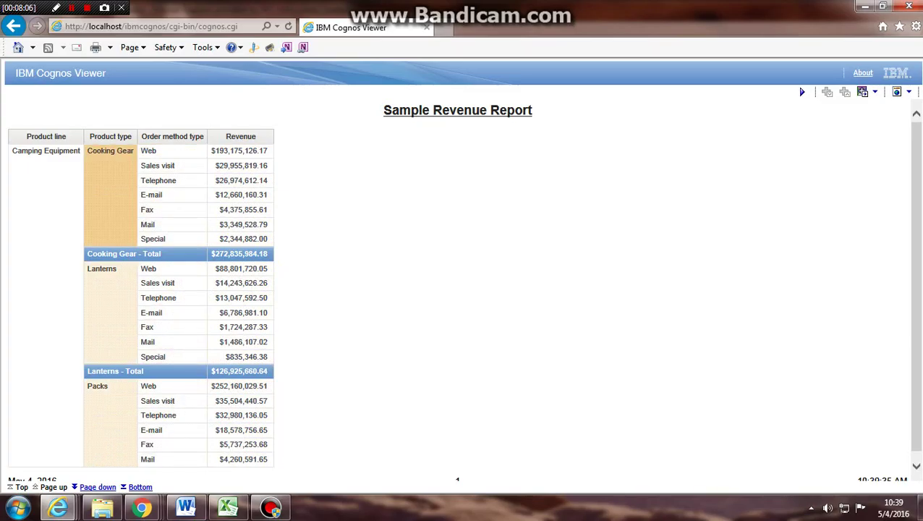
left_click(46, 150)
left_click(148, 151)
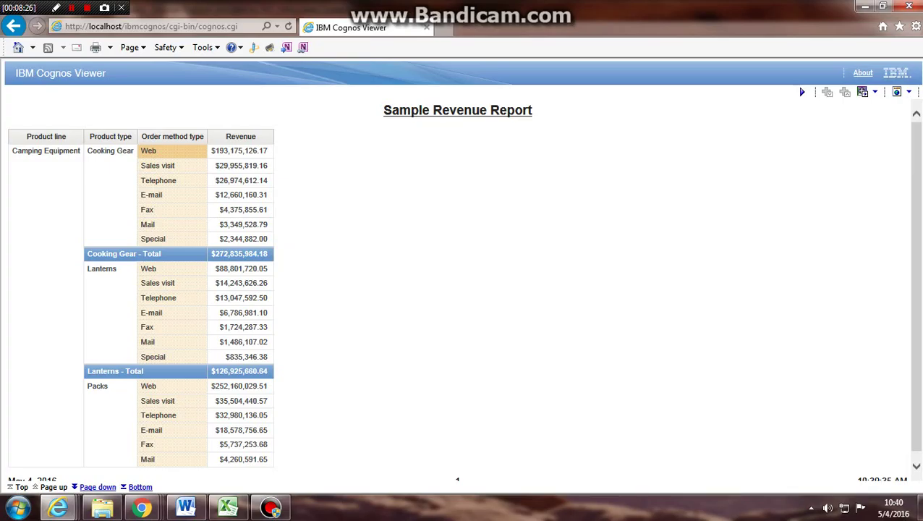
left_click_drag(269, 254, 86, 254)
left_click(347, 261)
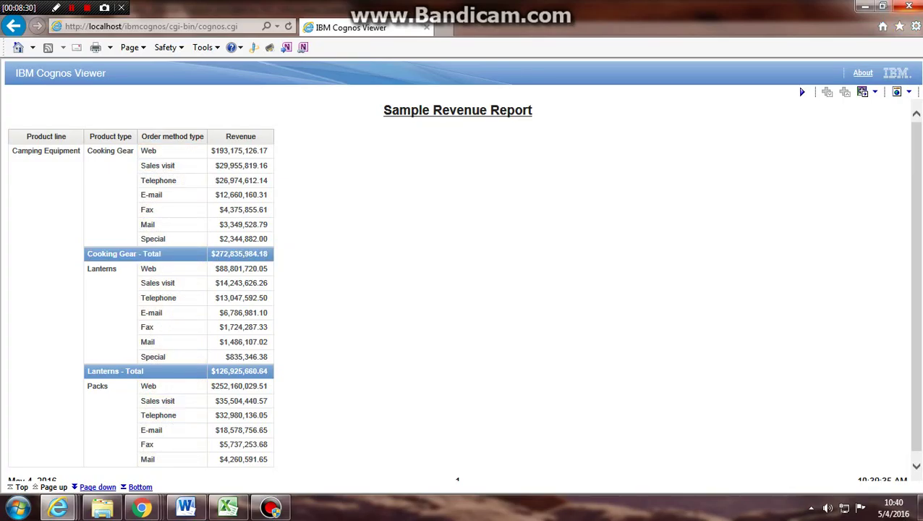
key("alt+F4")
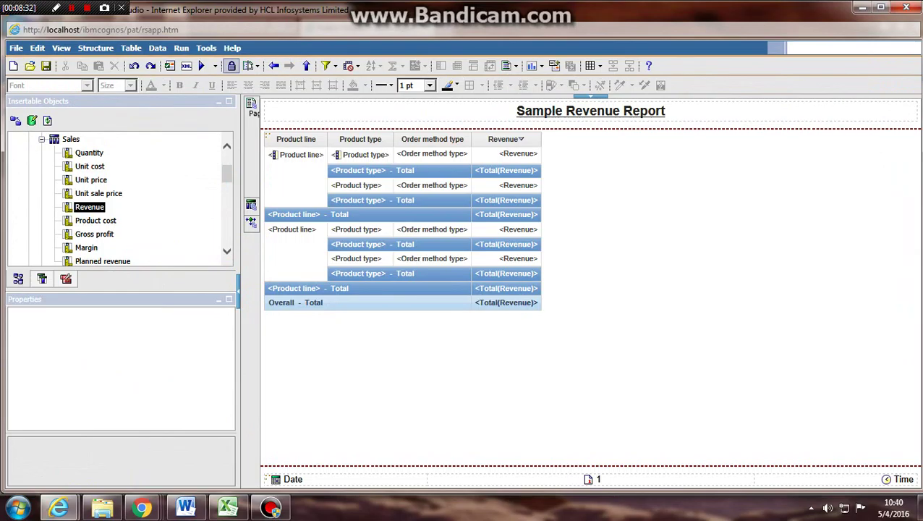